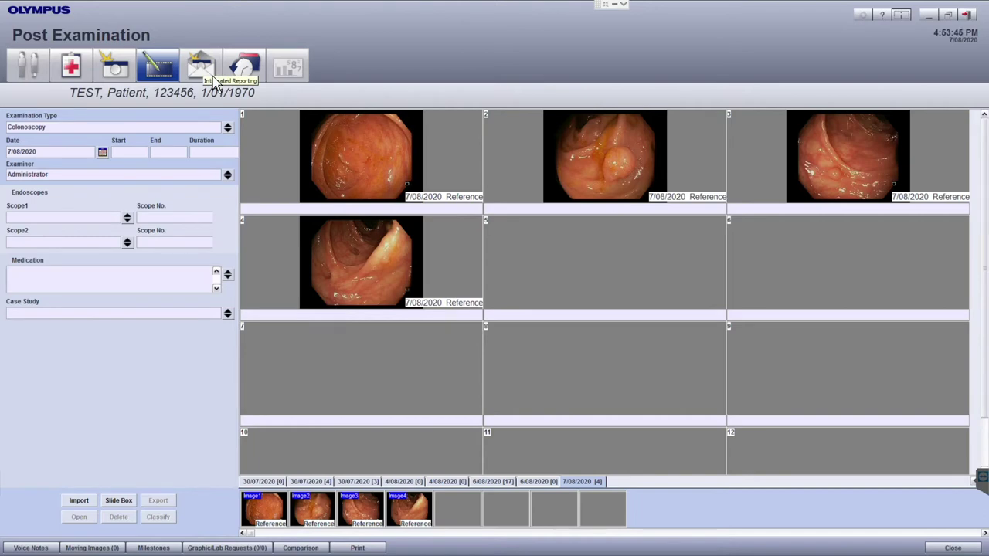
Start reporting on the finished examination and confirm it as performed.
{"action": "left_click", "coordinate": [217, 75]}
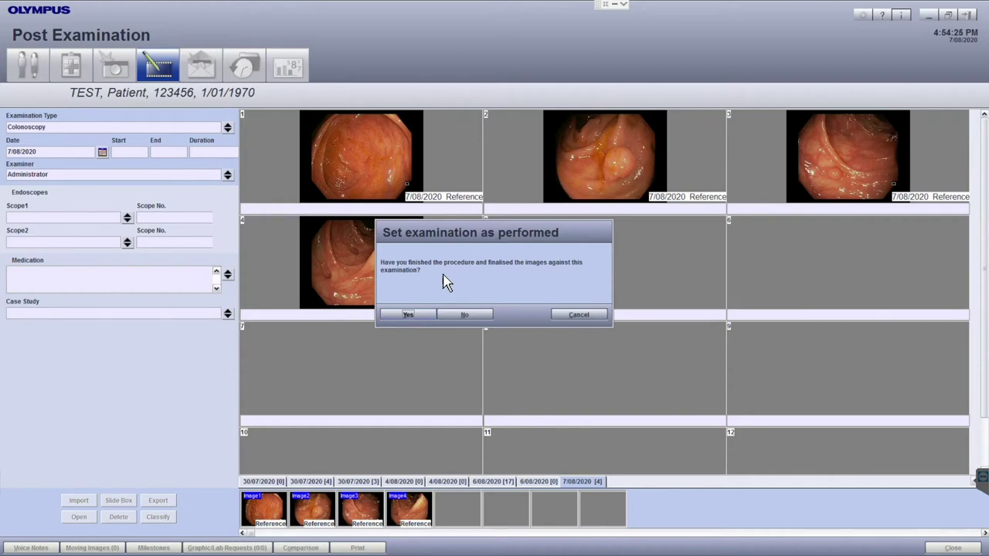
{"action": "left_click", "coordinate": [414, 325]}
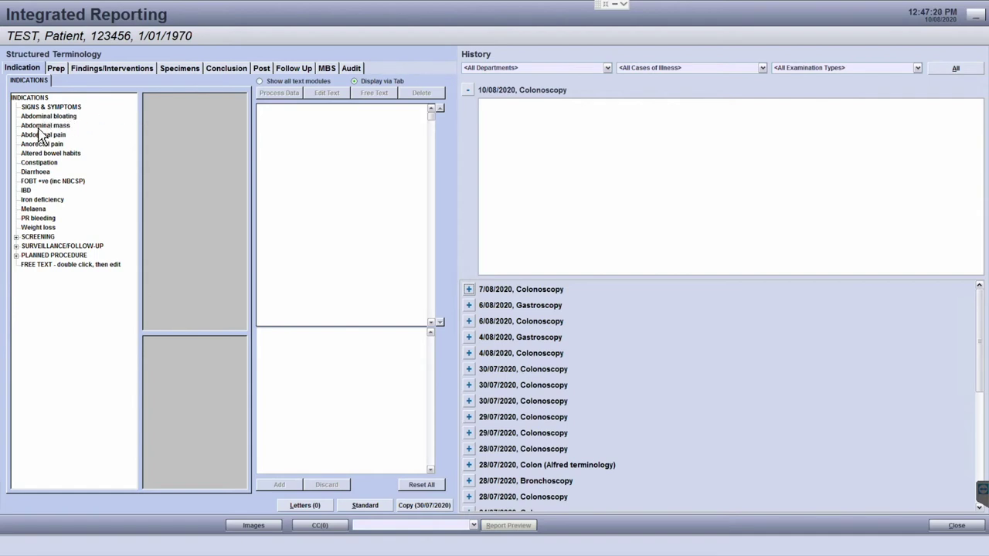
Add Abdominal bloating and FOBT positive (NBCSP) as the report's indications.
{"action": "left_click", "coordinate": [68, 120]}
{"action": "key", "text": "Return"}
{"action": "left_click", "coordinate": [62, 184]}
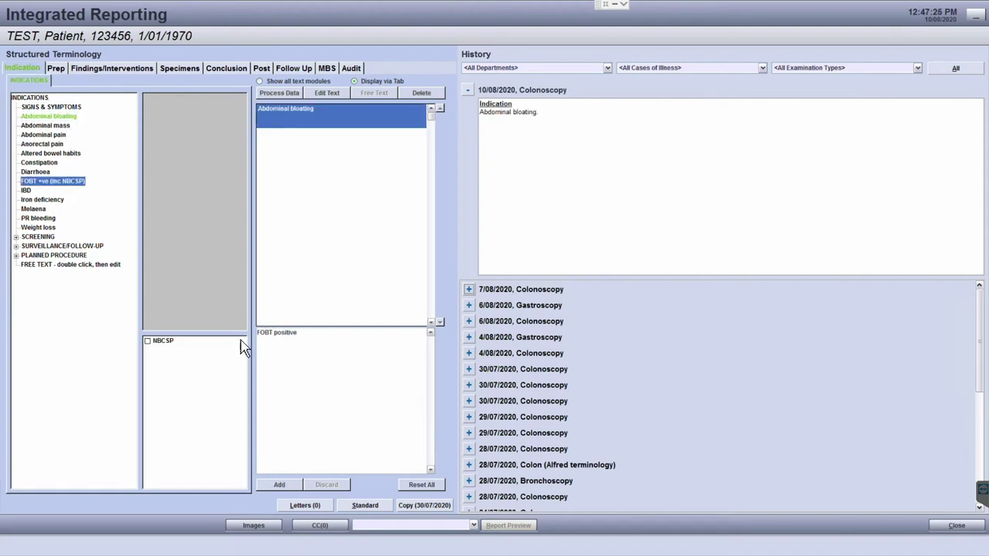
{"action": "left_click", "coordinate": [160, 345]}
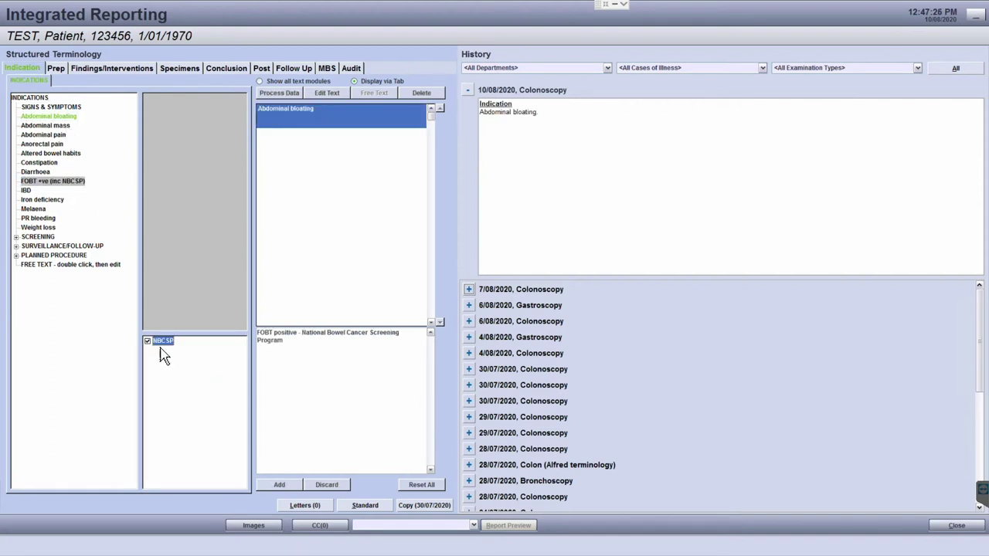
{"action": "left_click", "coordinate": [281, 489]}
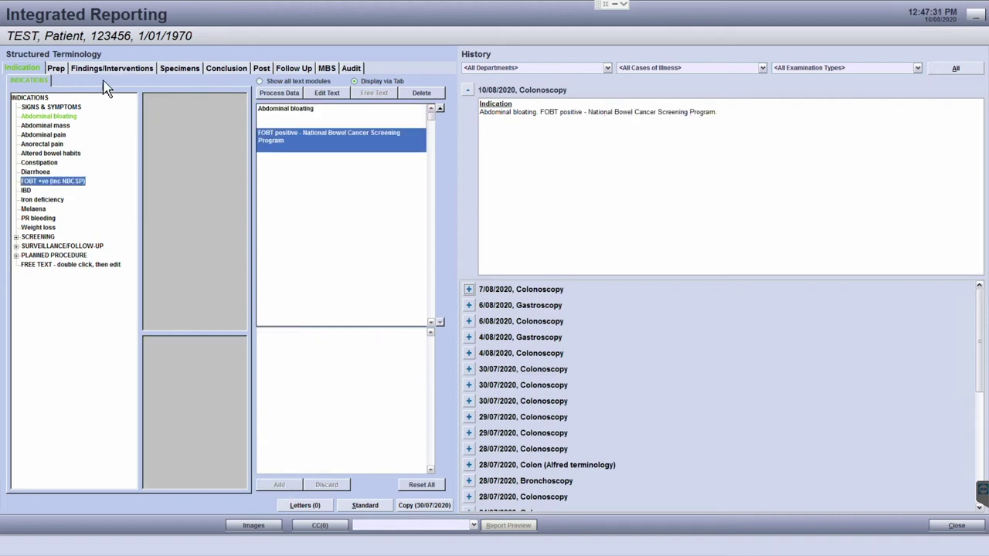
{"action": "left_click", "coordinate": [66, 72]}
Record the bowel preparation quality as Excellent in the report.
{"action": "left_click", "coordinate": [62, 118]}
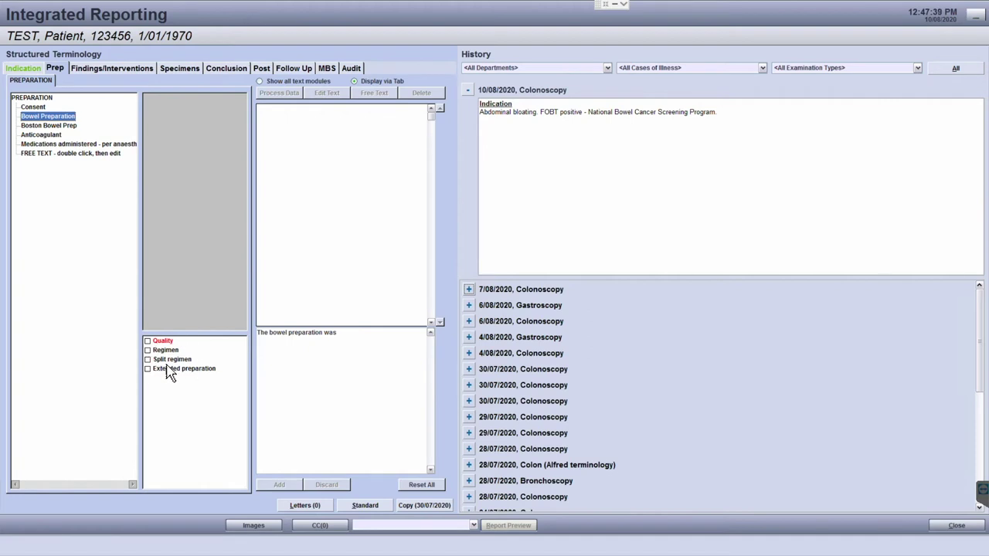
{"action": "left_click", "coordinate": [162, 342]}
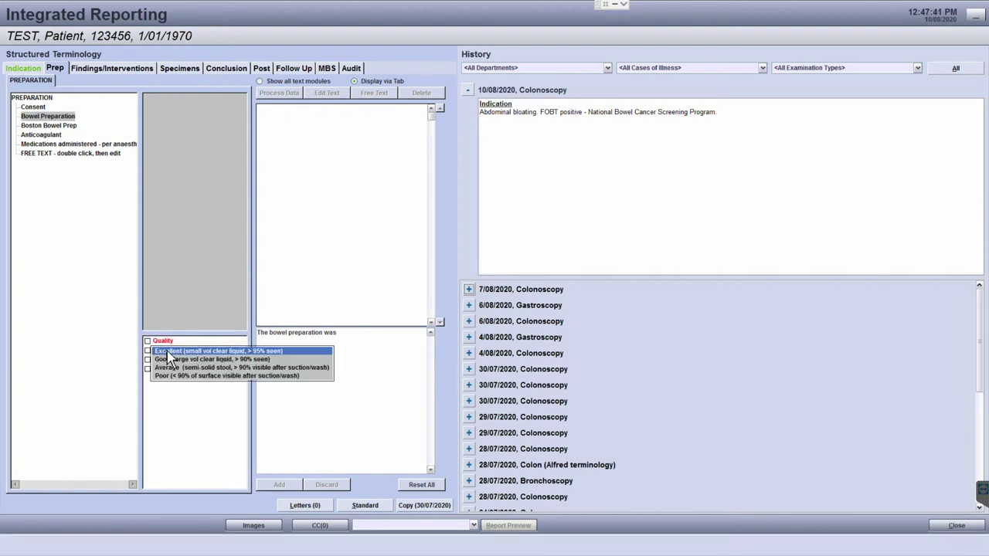
{"action": "key", "text": "Return"}
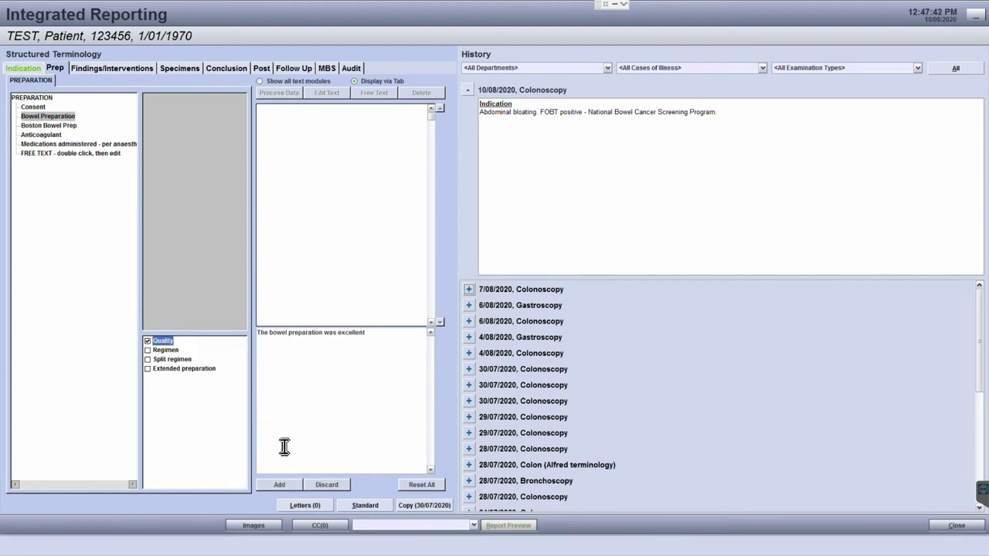
{"action": "left_click", "coordinate": [294, 485]}
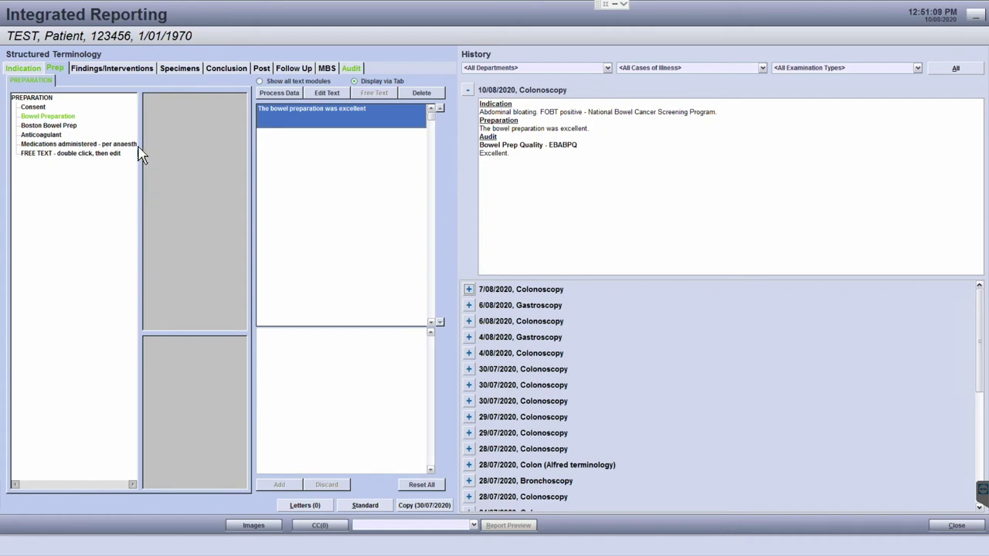
Draft a multiple-polyps finding for the transverse colon from the COLON findings terms.
{"action": "left_click", "coordinate": [116, 69]}
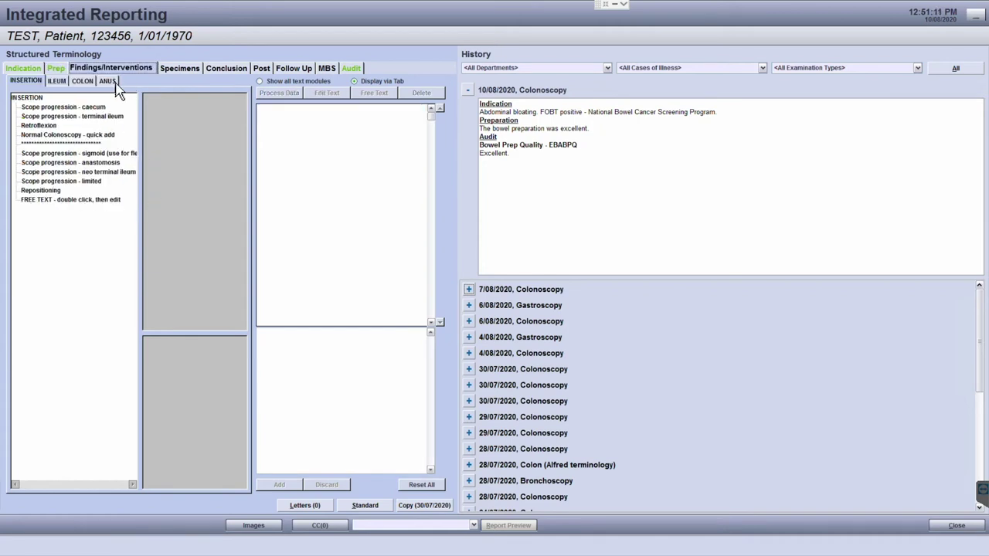
{"action": "left_click", "coordinate": [82, 81]}
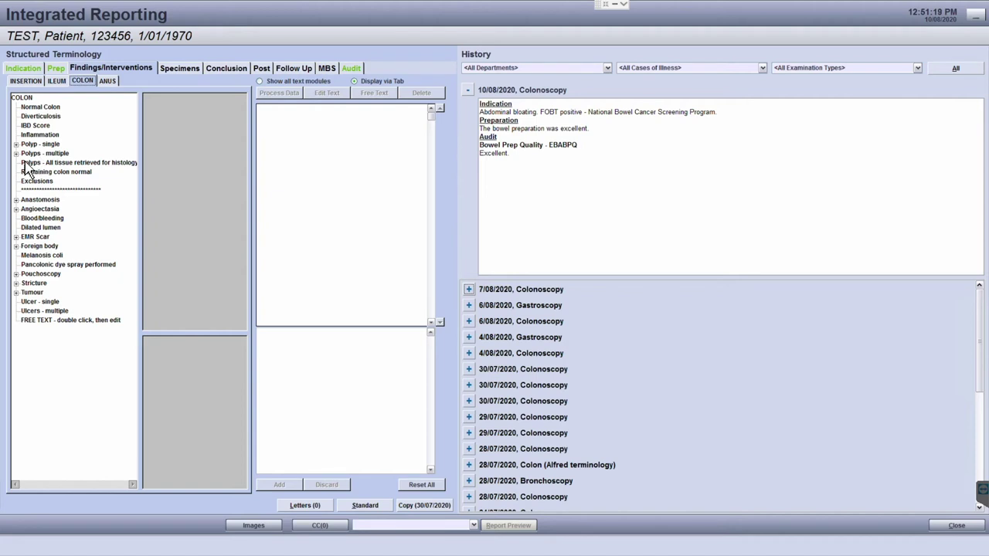
{"action": "left_click", "coordinate": [16, 153]}
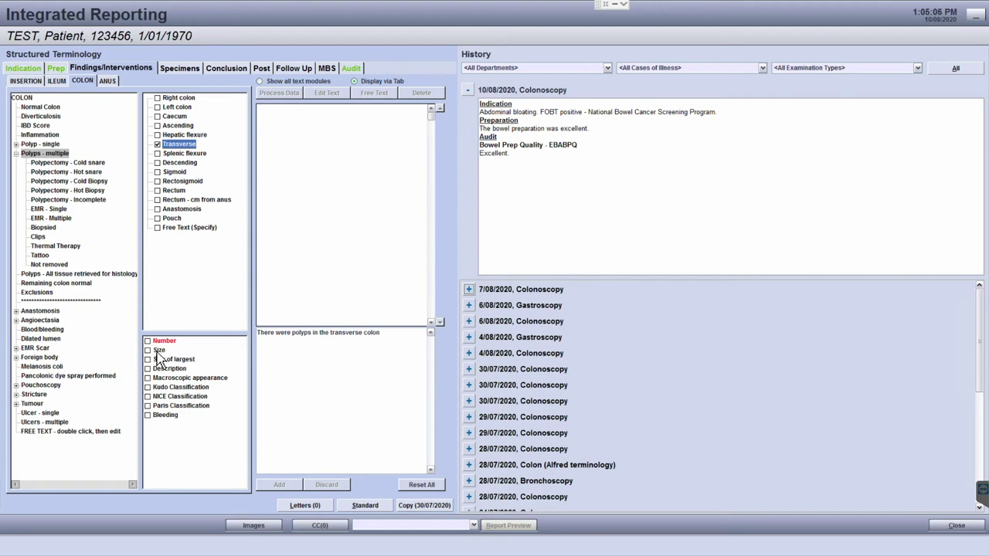
Describe the polyps as four, sessile, largest 5 mm, and add the finding.
{"action": "left_click", "coordinate": [162, 341]}
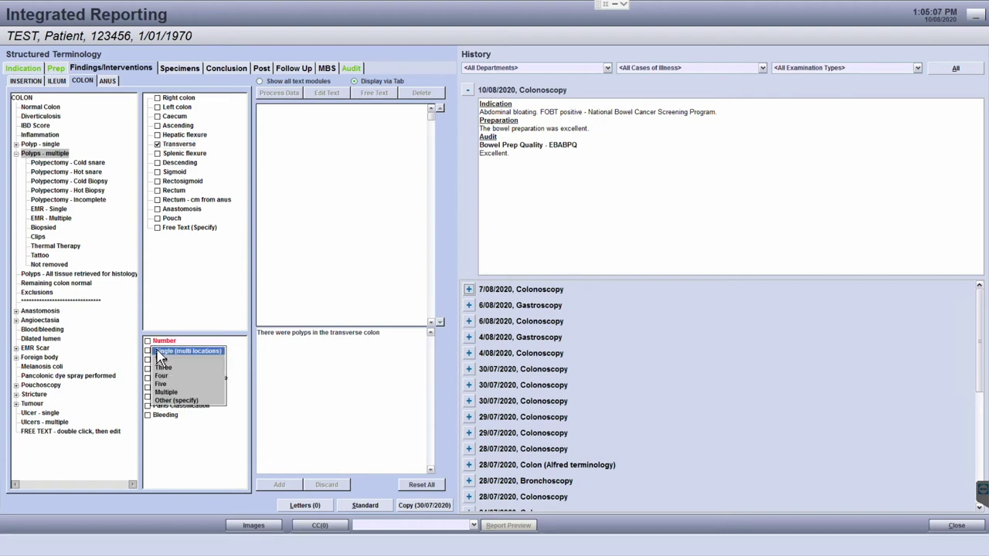
{"action": "left_click", "coordinate": [184, 376]}
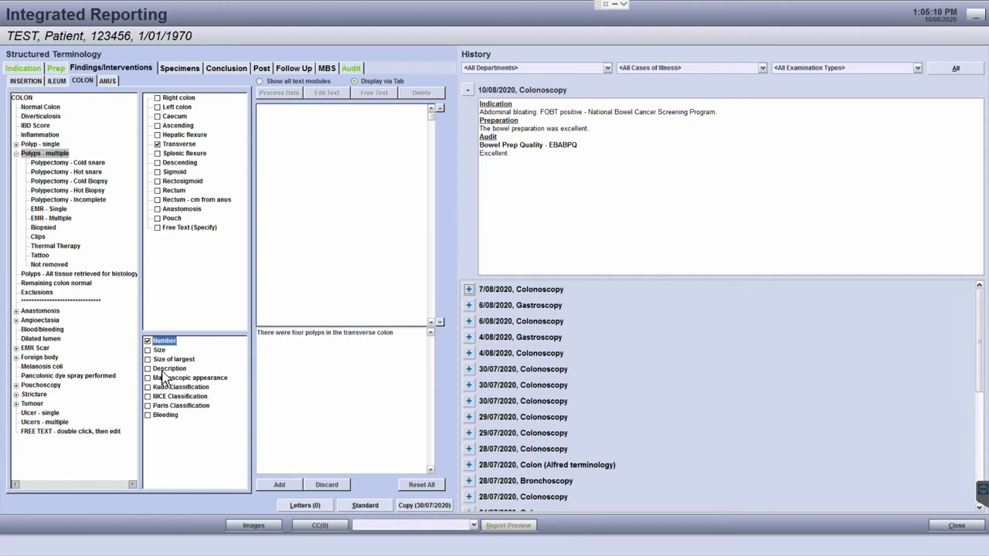
{"action": "left_click", "coordinate": [173, 359]}
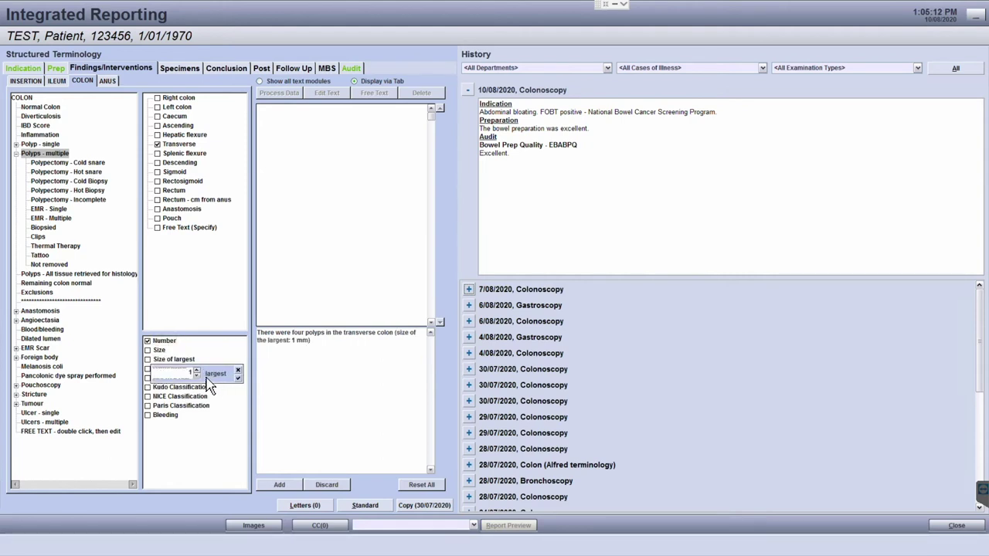
{"action": "key", "text": "Up"}
{"action": "key", "text": "Return"}
{"action": "left_click", "coordinate": [158, 378]}
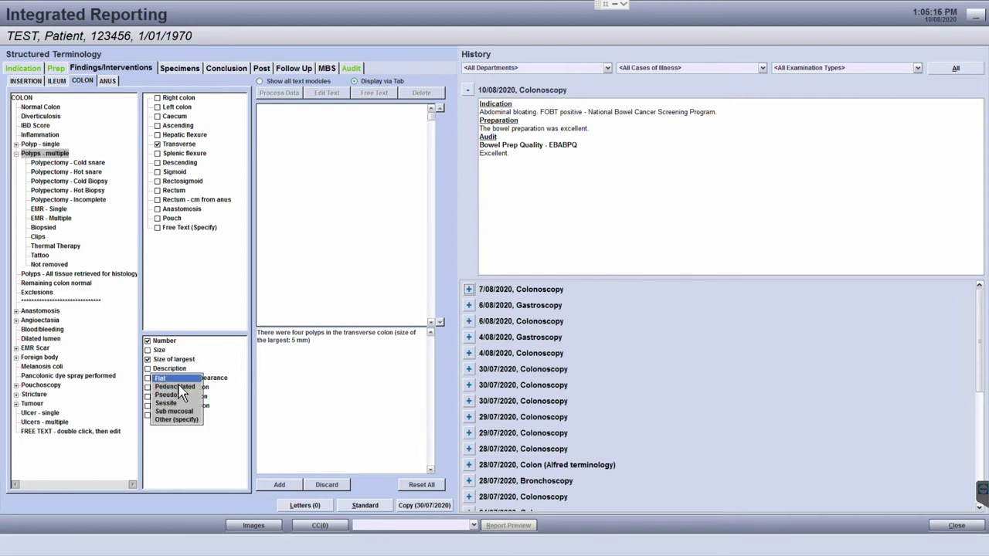
{"action": "key", "text": "Return"}
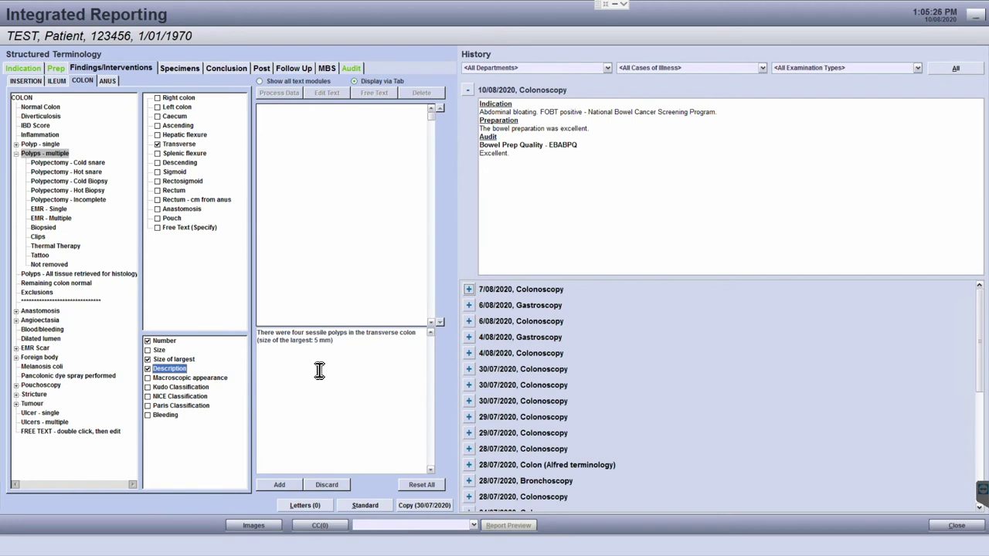
{"action": "left_click", "coordinate": [290, 488]}
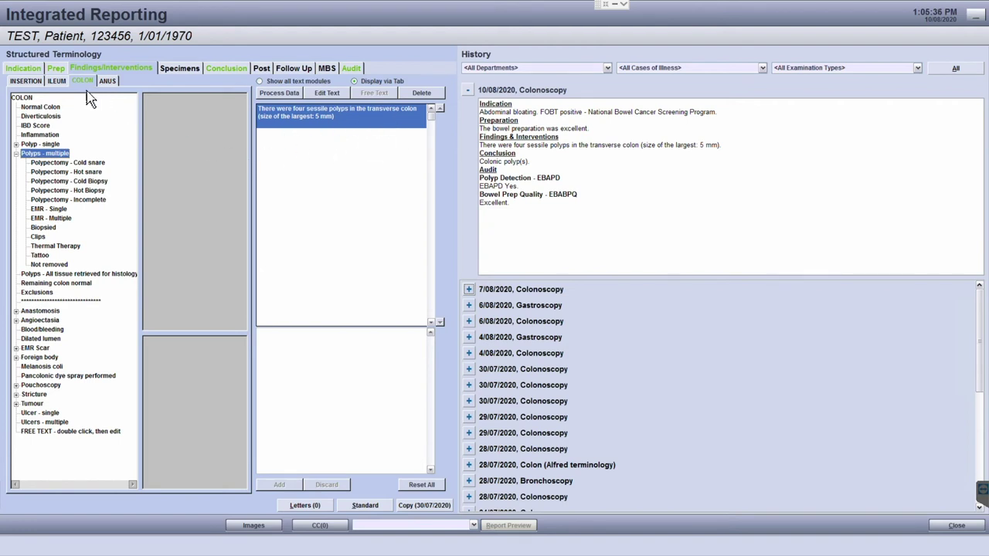
Draft the finding 'The remainder of the colon appeared normal'.
{"action": "left_click", "coordinate": [361, 201]}
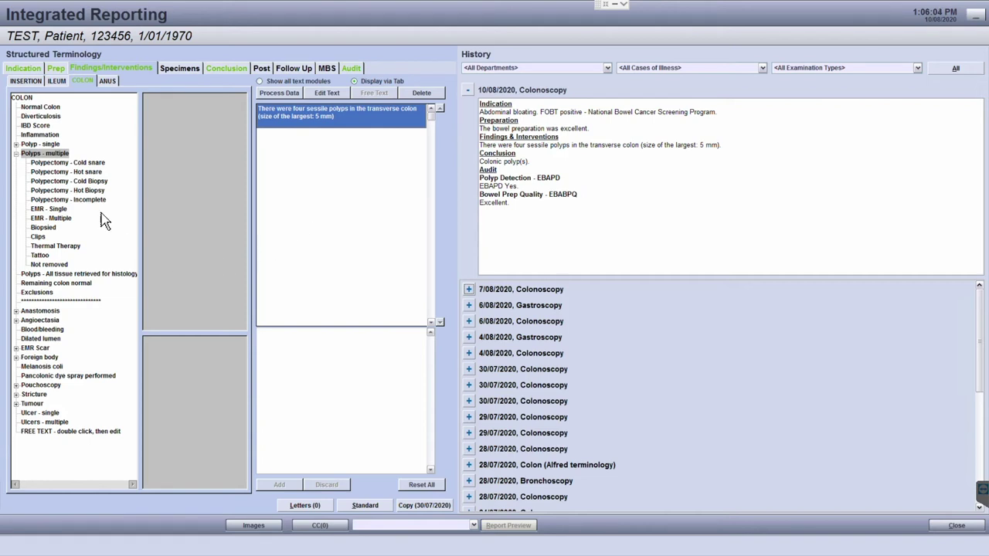
{"action": "left_click", "coordinate": [51, 145]}
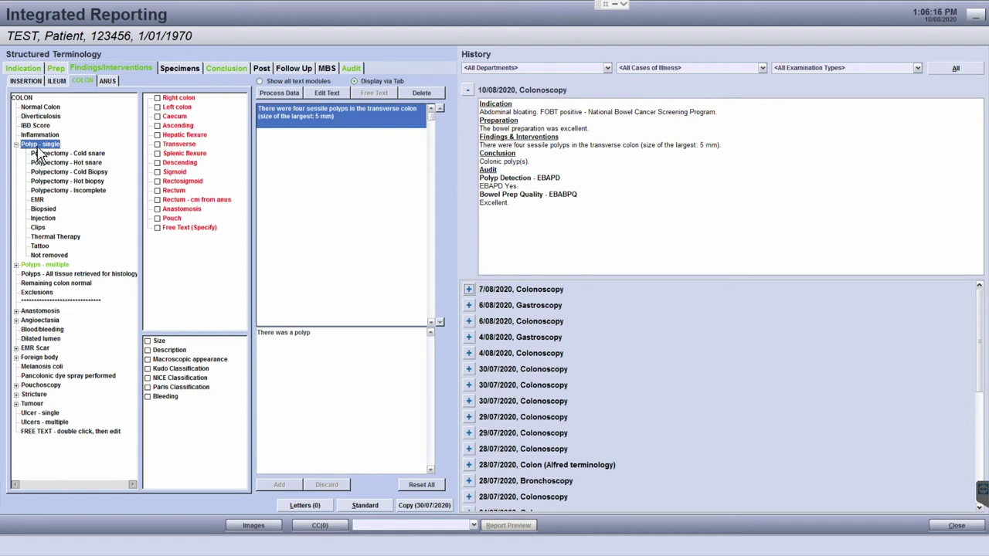
{"action": "left_click", "coordinate": [21, 154]}
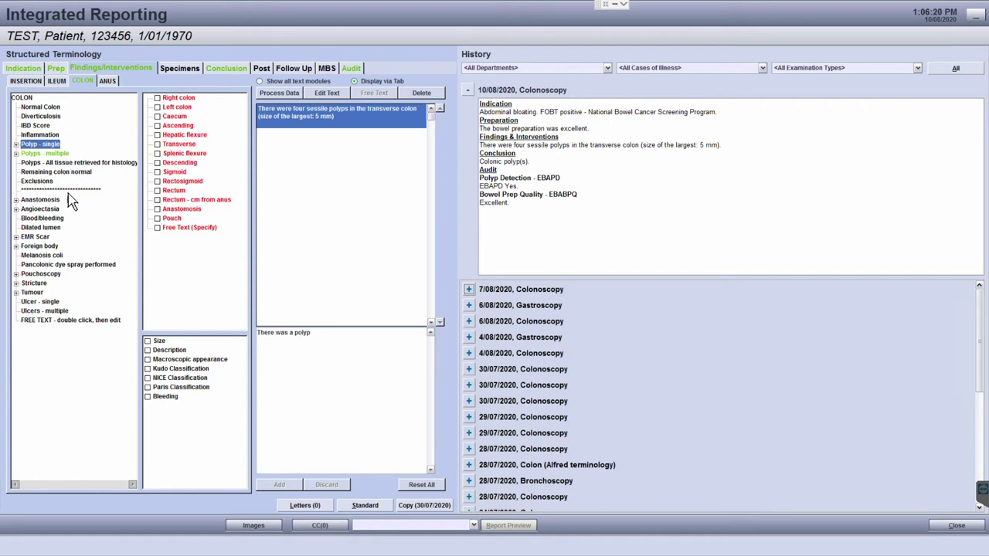
{"action": "left_click", "coordinate": [80, 173]}
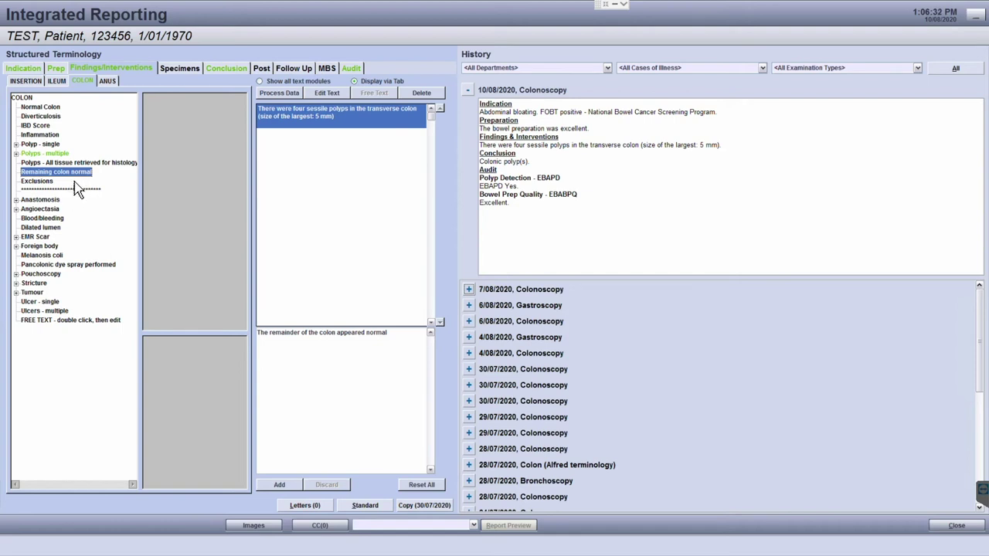
Add the remainder-of-colon-normal line, then delete it from the findings.
{"action": "key", "text": "Return"}
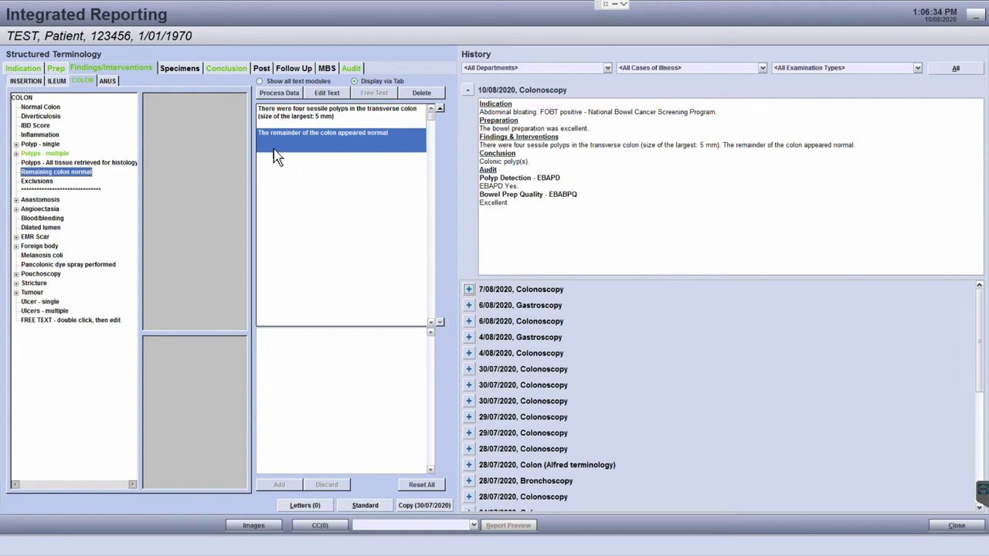
{"action": "left_click", "coordinate": [395, 155]}
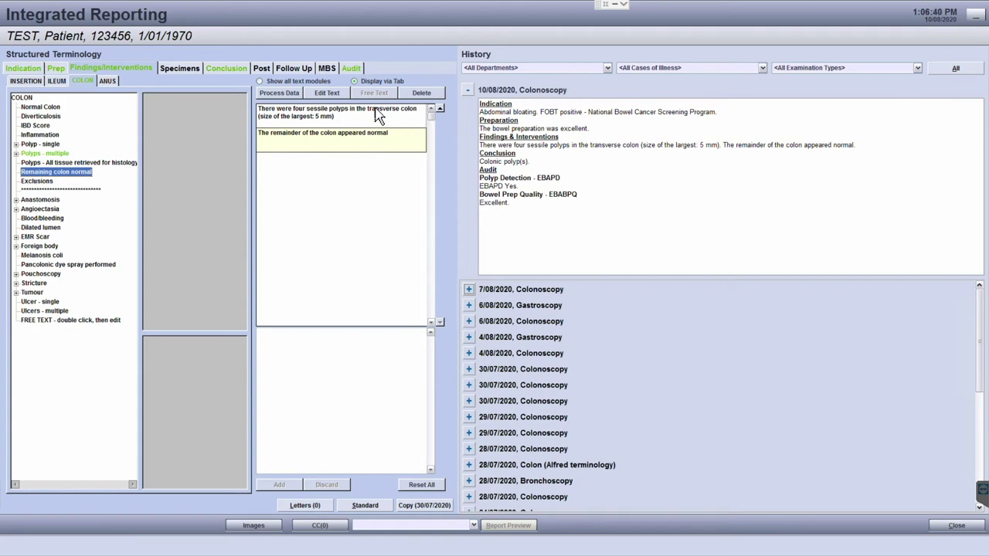
{"action": "left_click", "coordinate": [294, 131]}
{"action": "left_click", "coordinate": [358, 124]}
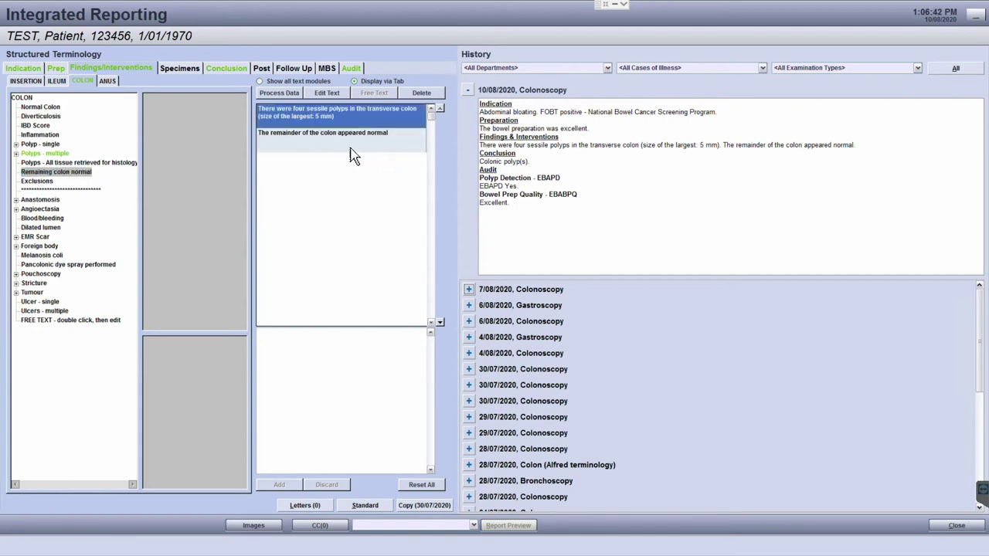
{"action": "left_click", "coordinate": [348, 150]}
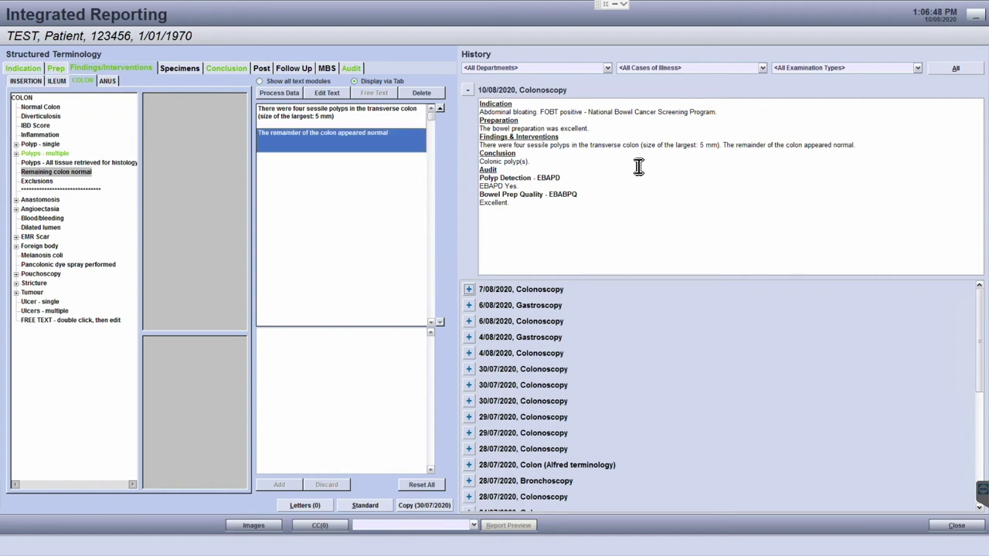
{"action": "left_click", "coordinate": [429, 95]}
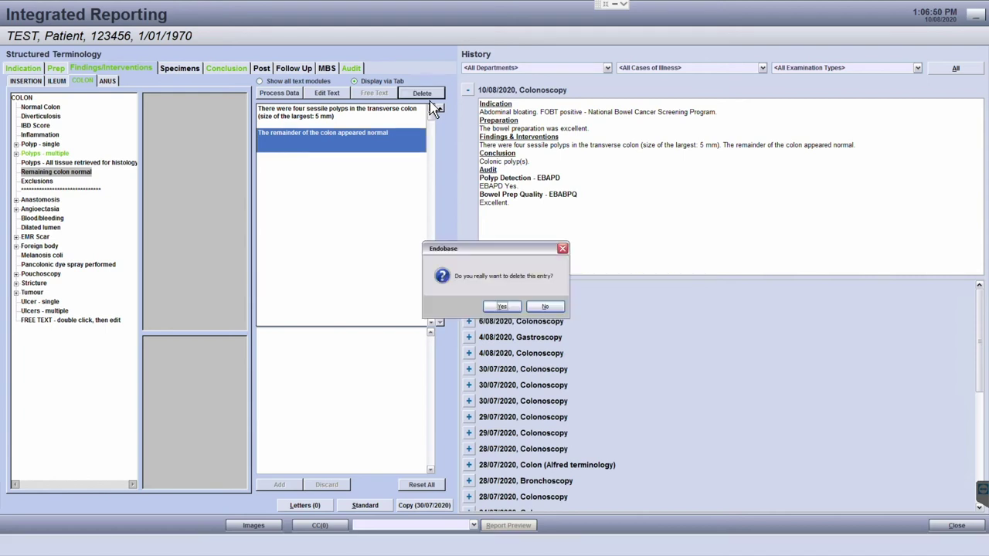
{"action": "left_click", "coordinate": [504, 308]}
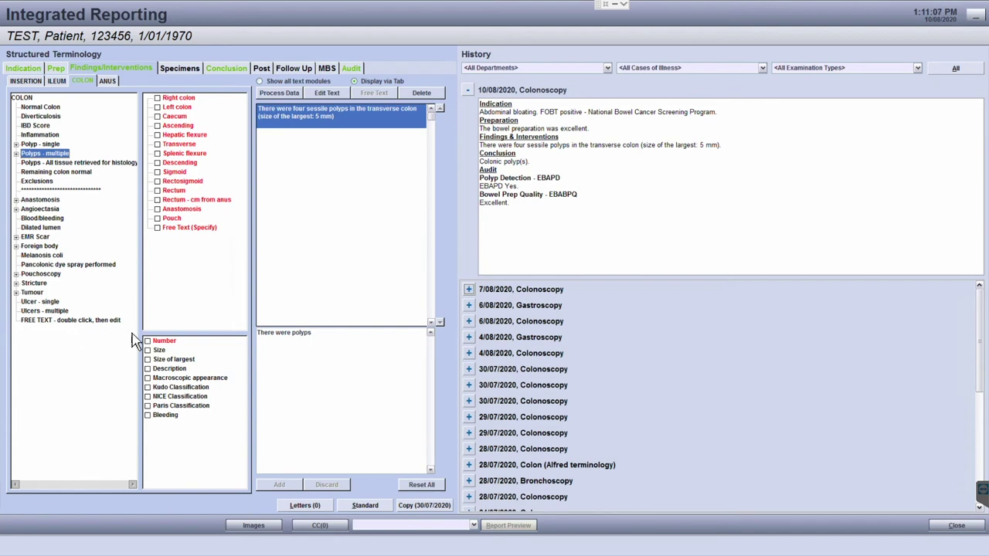
Add a free-text finding reading 'This is free text.' after the polyps sentence.
{"action": "double_click", "coordinate": [80, 323]}
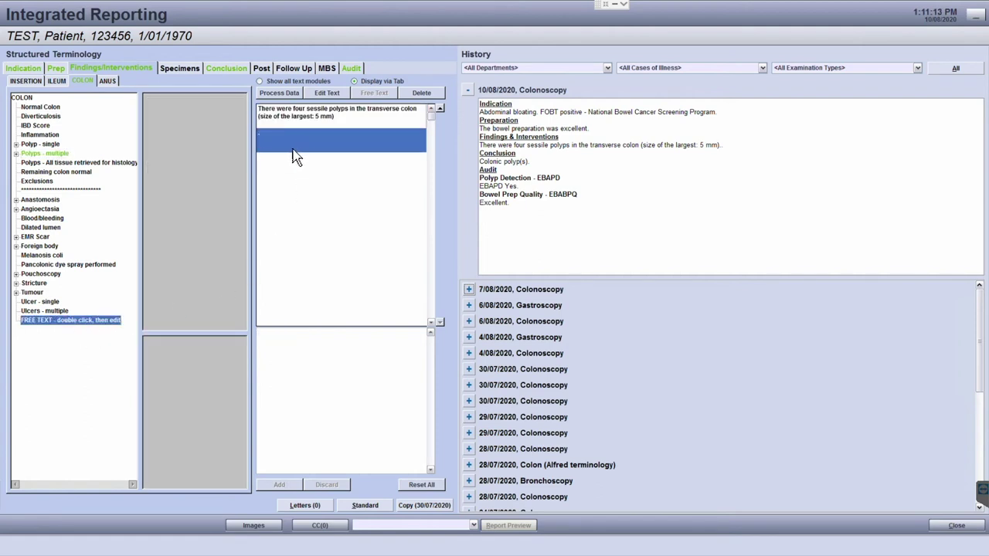
{"action": "left_click", "coordinate": [333, 164]}
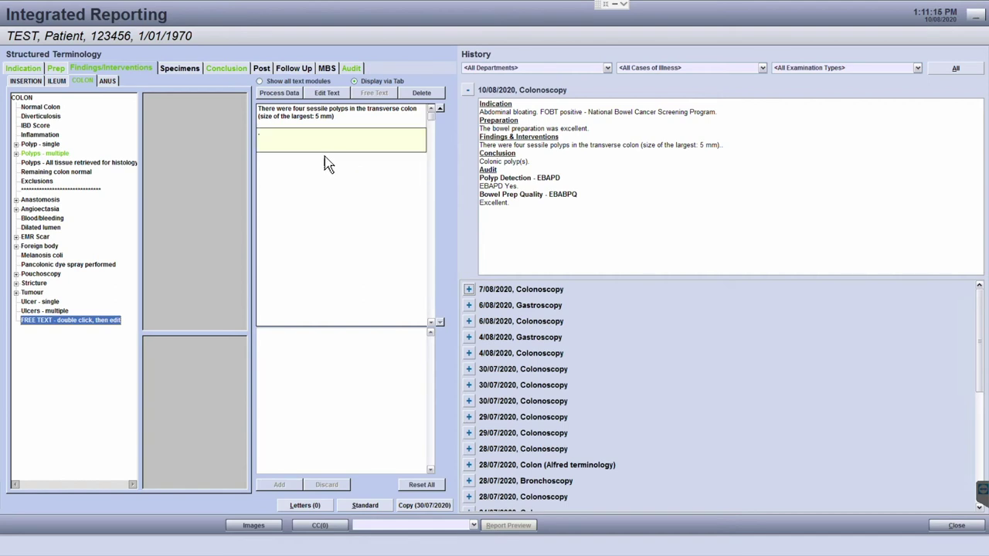
{"action": "left_click", "coordinate": [302, 161]}
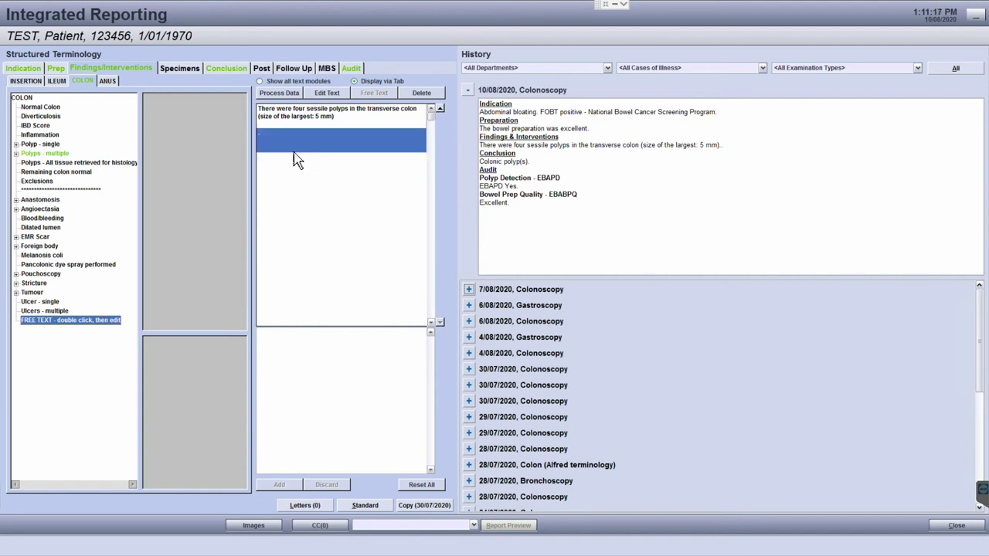
{"action": "left_click", "coordinate": [337, 95]}
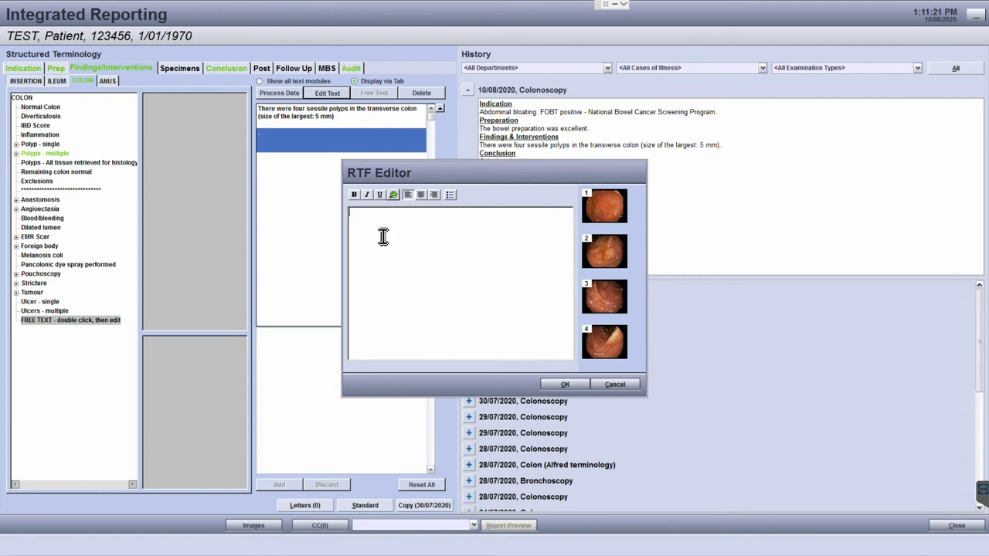
{"action": "type", "text": "This is free text"}
{"action": "left_click", "coordinate": [566, 386]}
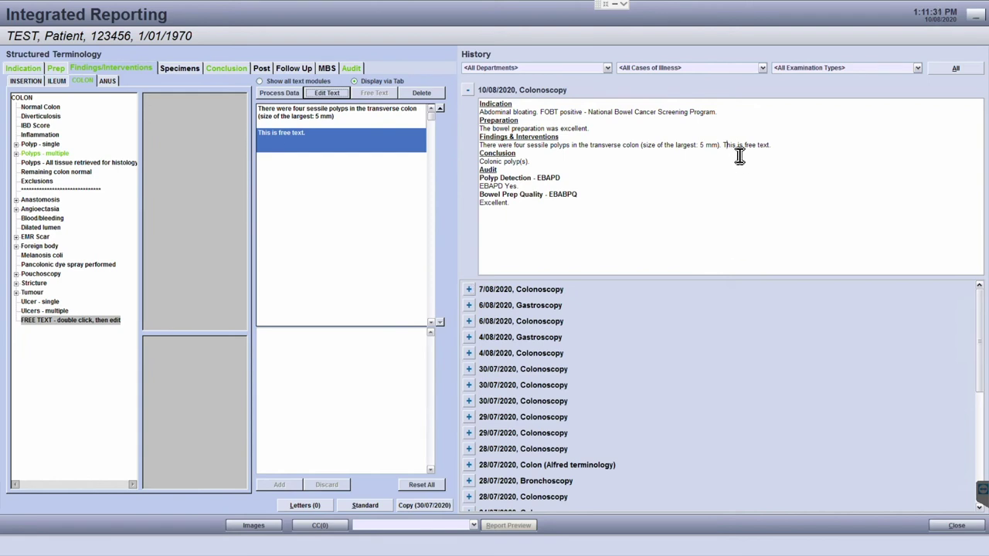
{"action": "mouse_move", "coordinate": [726, 146]}
{"action": "left_mouse_down"}
{"action": "mouse_move", "coordinate": [777, 157]}
{"action": "mouse_move", "coordinate": [769, 164]}
{"action": "left_mouse_up"}
{"action": "left_click", "coordinate": [768, 164]}
{"action": "left_click", "coordinate": [478, 400]}
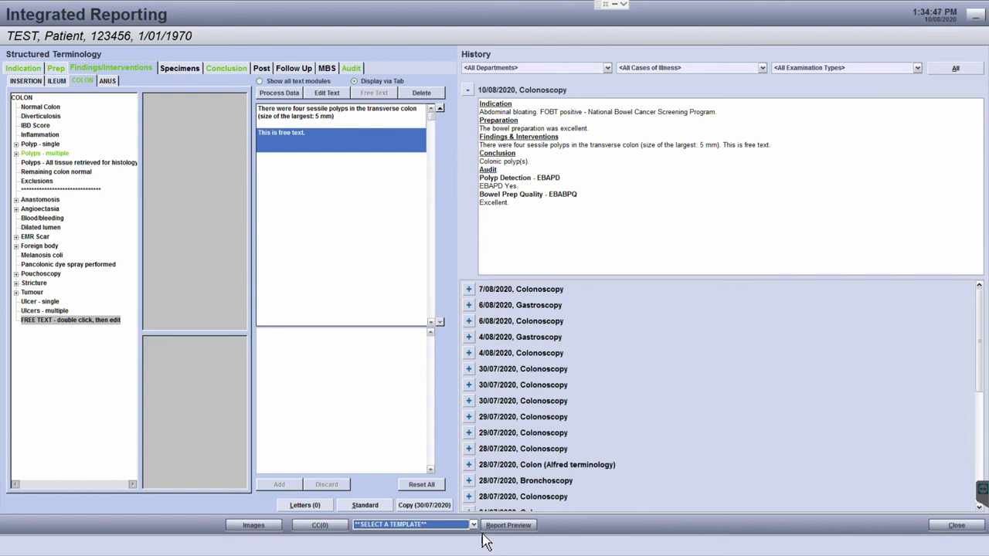
Preview the report on the Sample Written PtTopR x 4 template.
{"action": "left_click", "coordinate": [476, 528]}
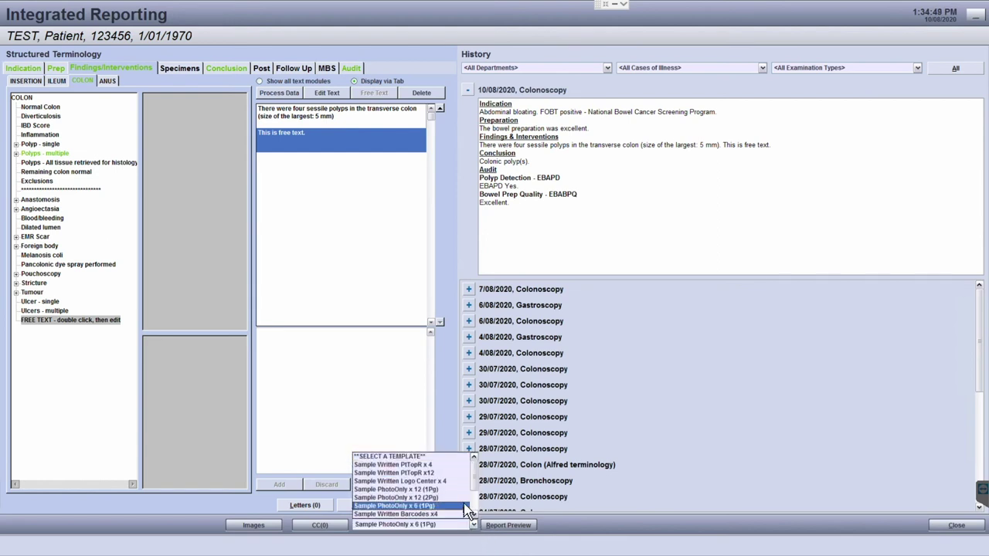
{"action": "key", "text": "Down"}
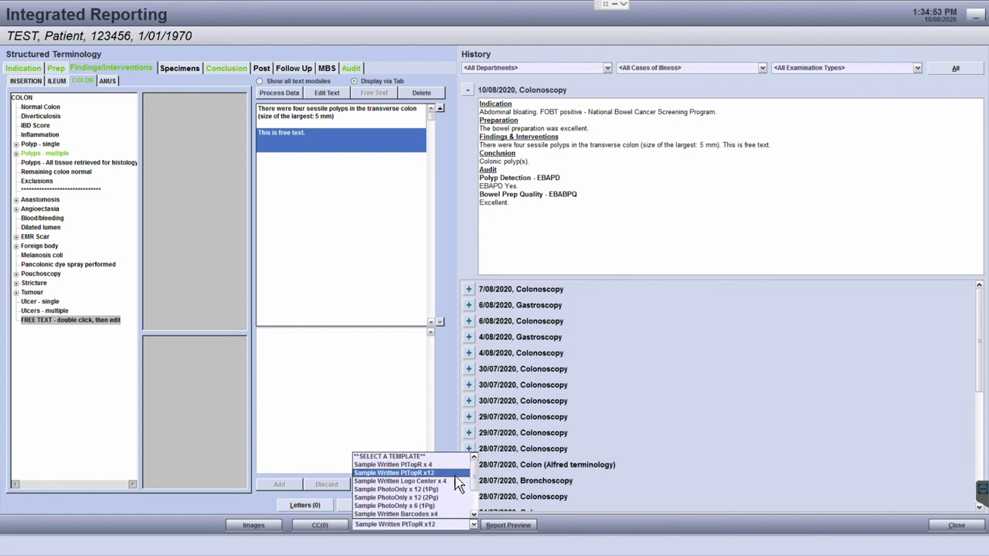
{"action": "key", "text": "Up"}
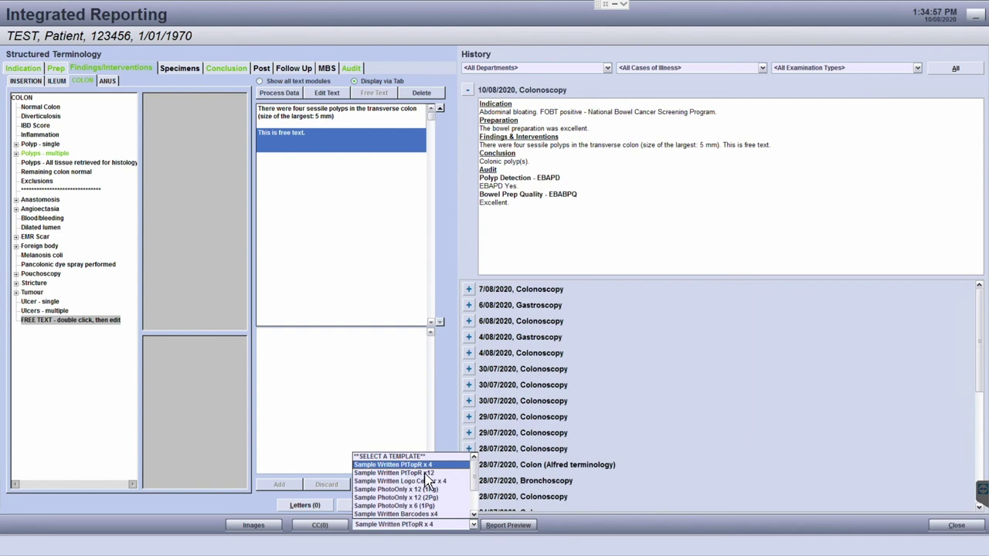
{"action": "left_click", "coordinate": [430, 464]}
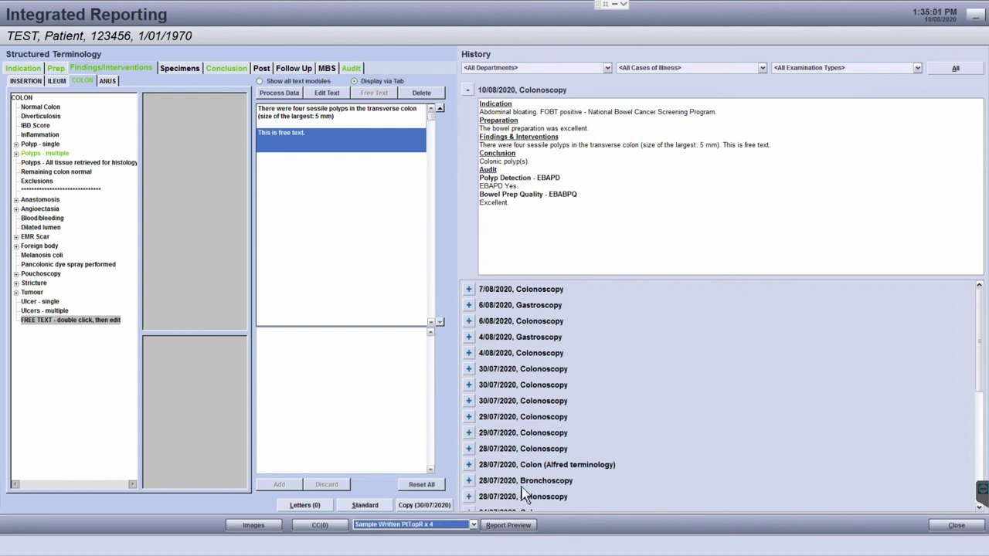
{"action": "left_click", "coordinate": [503, 531]}
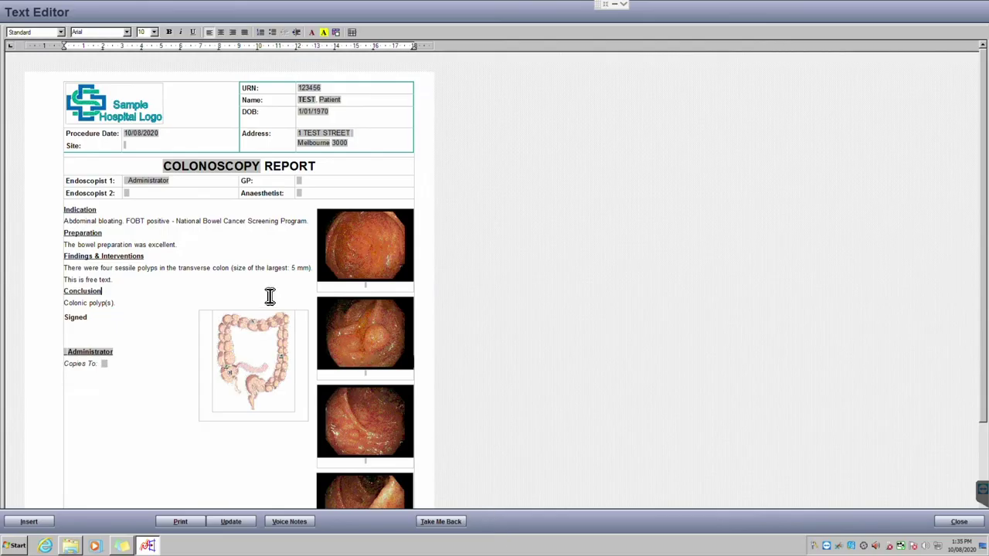
{"action": "left_click", "coordinate": [261, 297]}
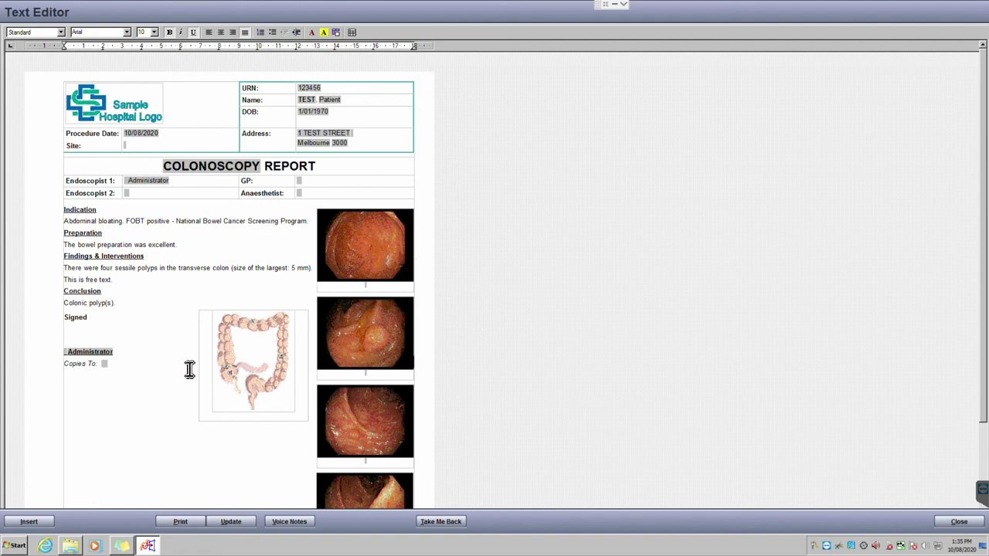
{"action": "left_click", "coordinate": [232, 296]}
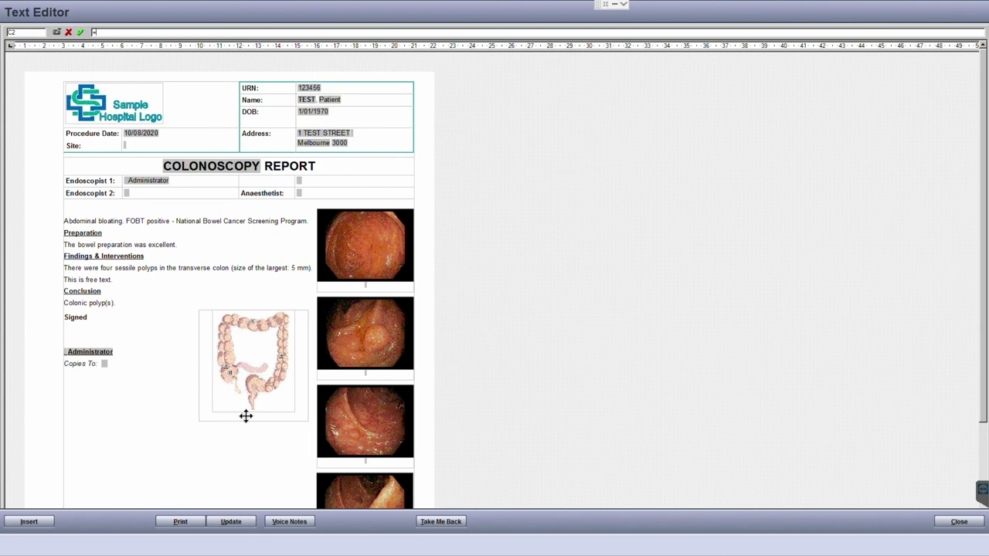
Set the Referred By copy to print in the report's Win2PDF print settings.
{"action": "left_click", "coordinate": [182, 521]}
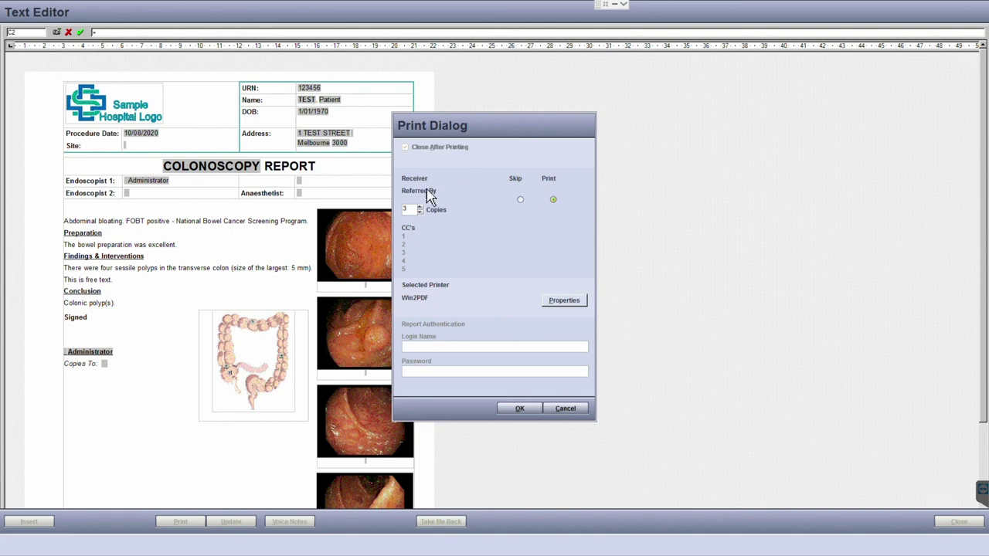
{"action": "left_click", "coordinate": [553, 200]}
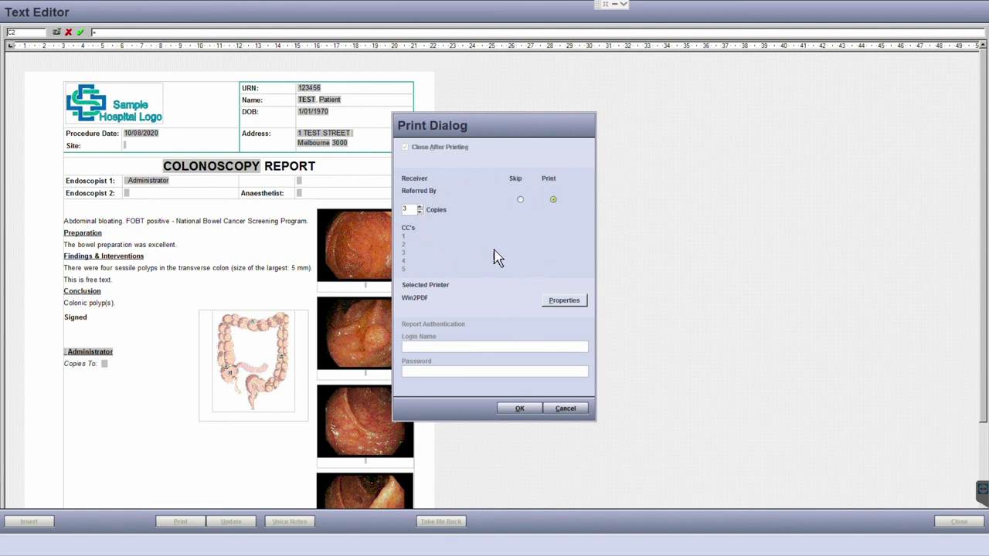